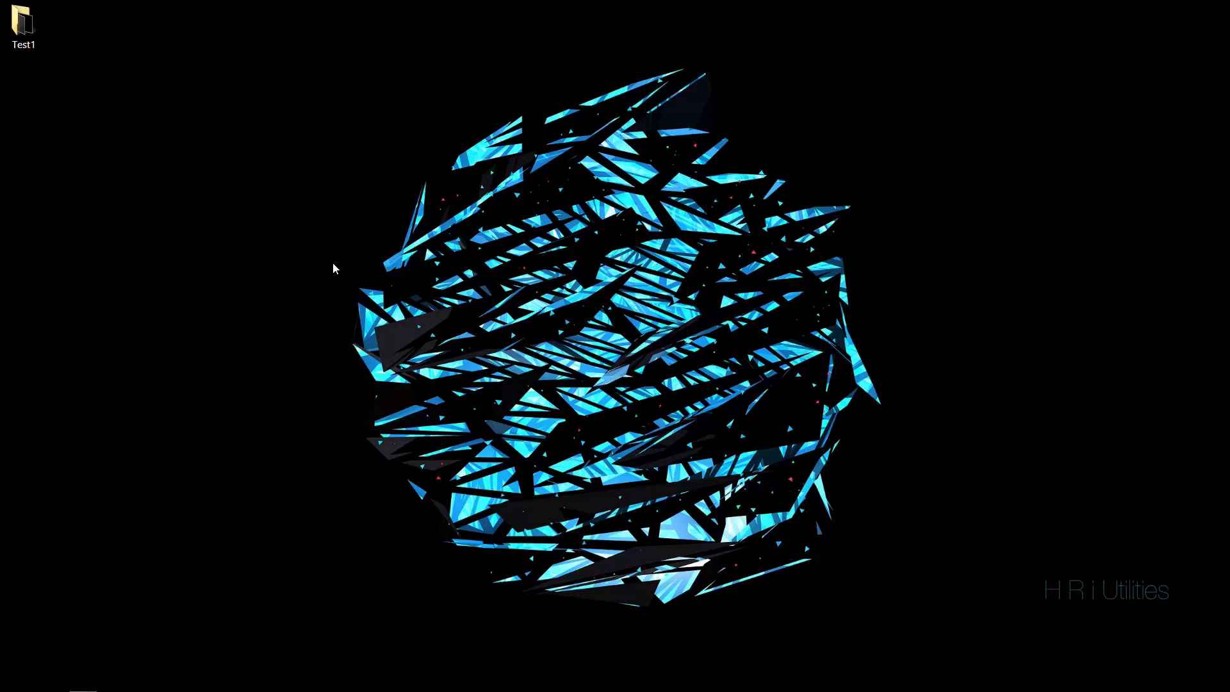
right_click(364, 258)
mouse_move(422, 266)
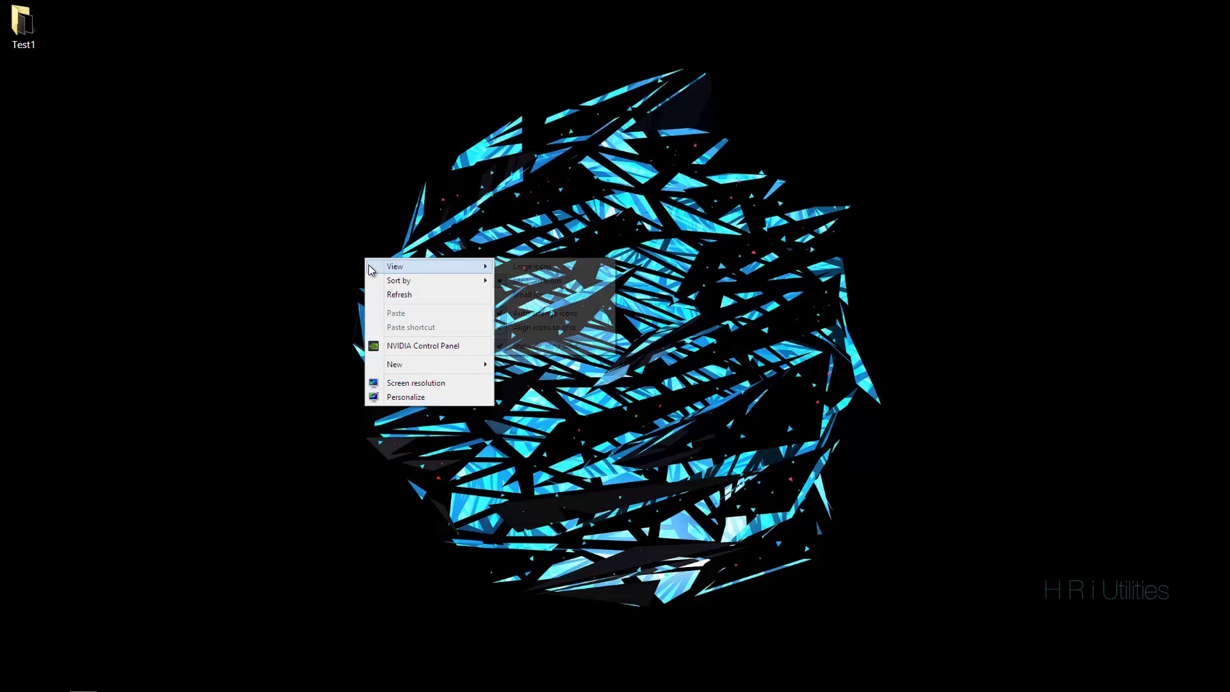
left_click(416, 383)
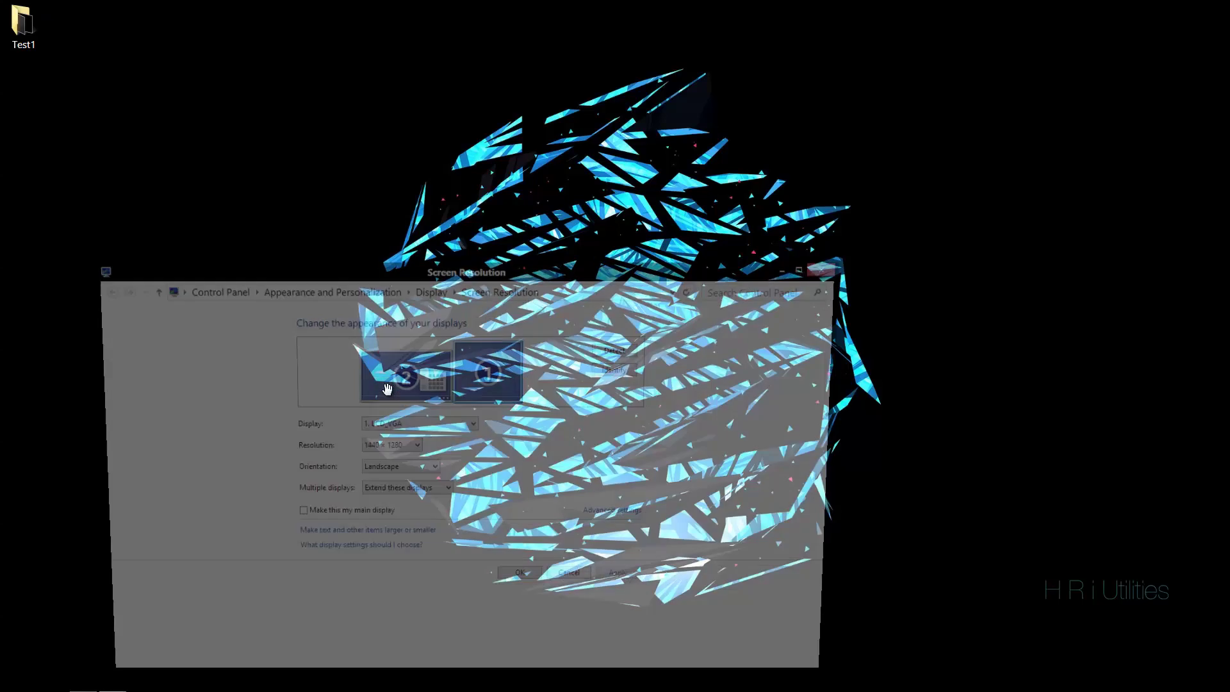
left_click(422, 385)
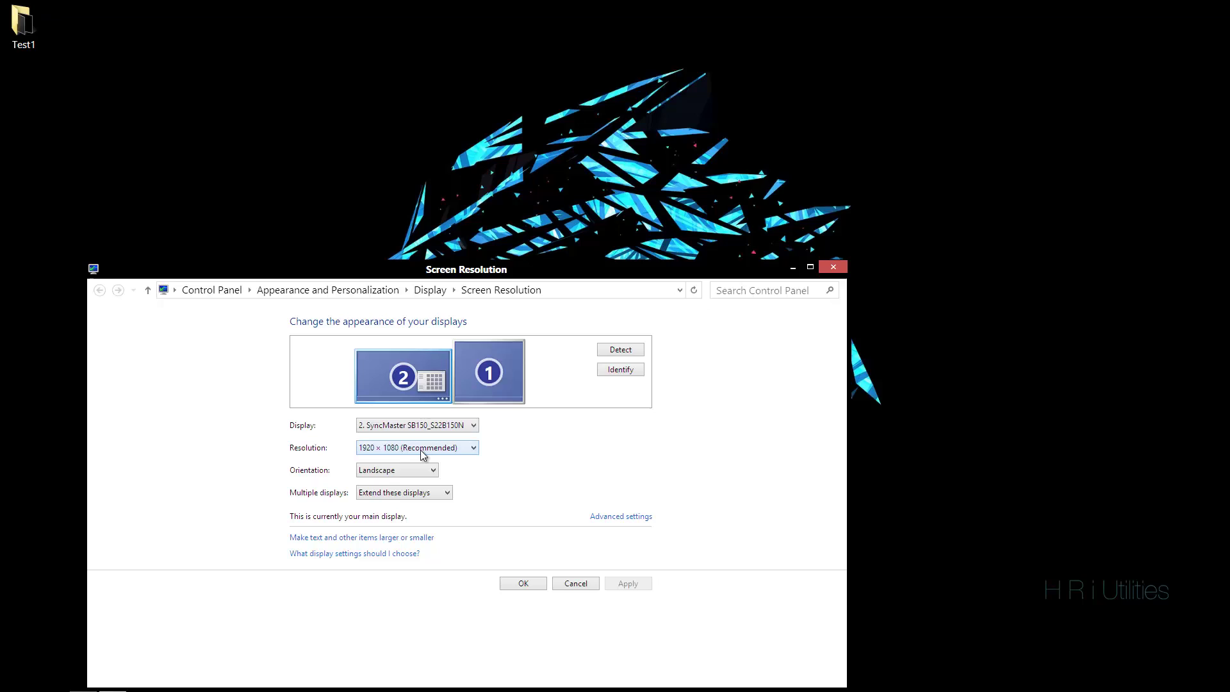
left_click(489, 369)
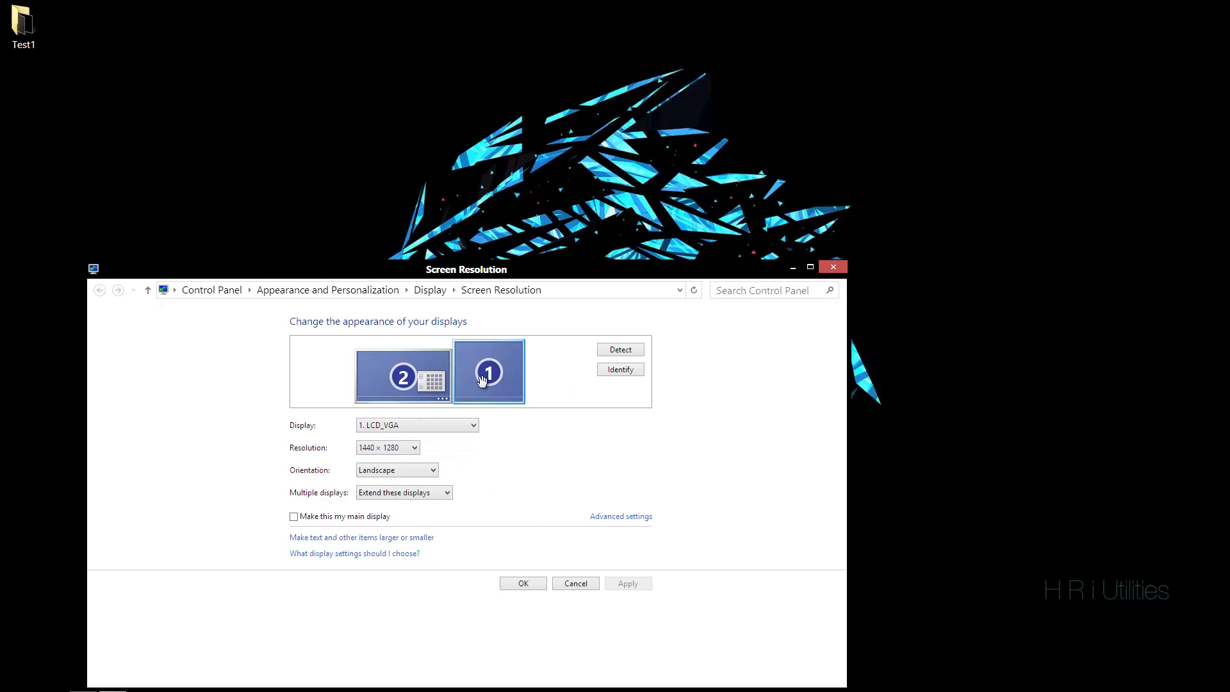
left_click(381, 448)
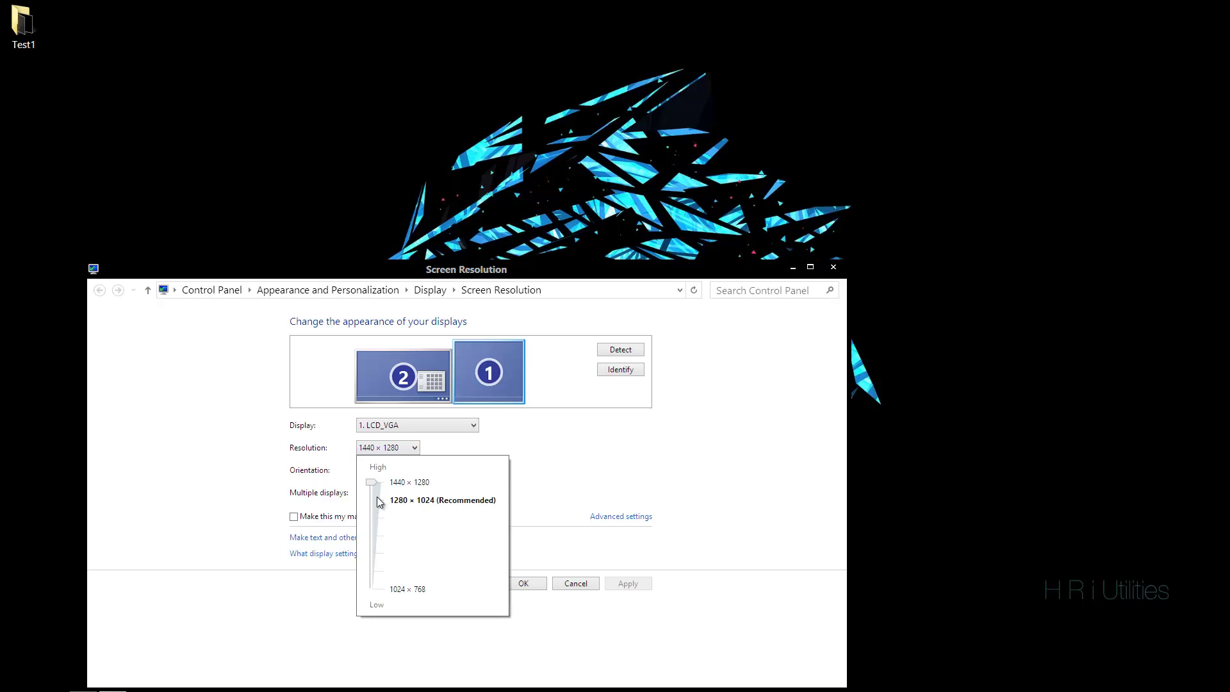
left_click(596, 460)
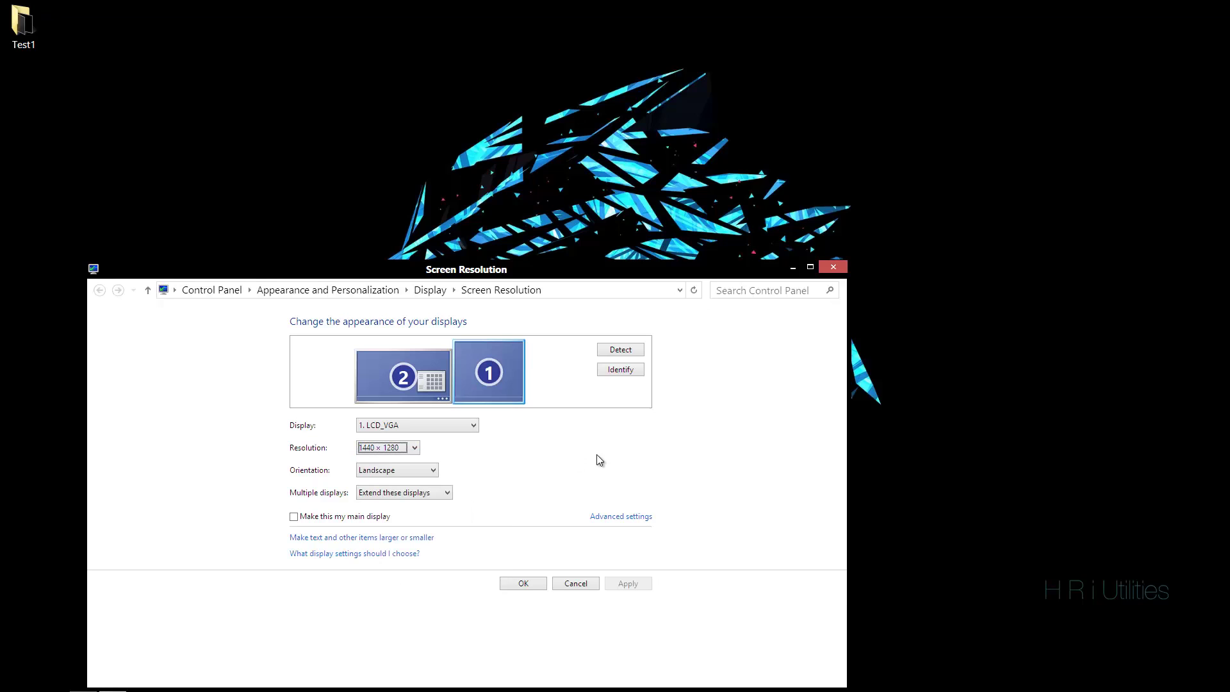
left_click(588, 586)
left_click_drag(435, 78, 792, 448)
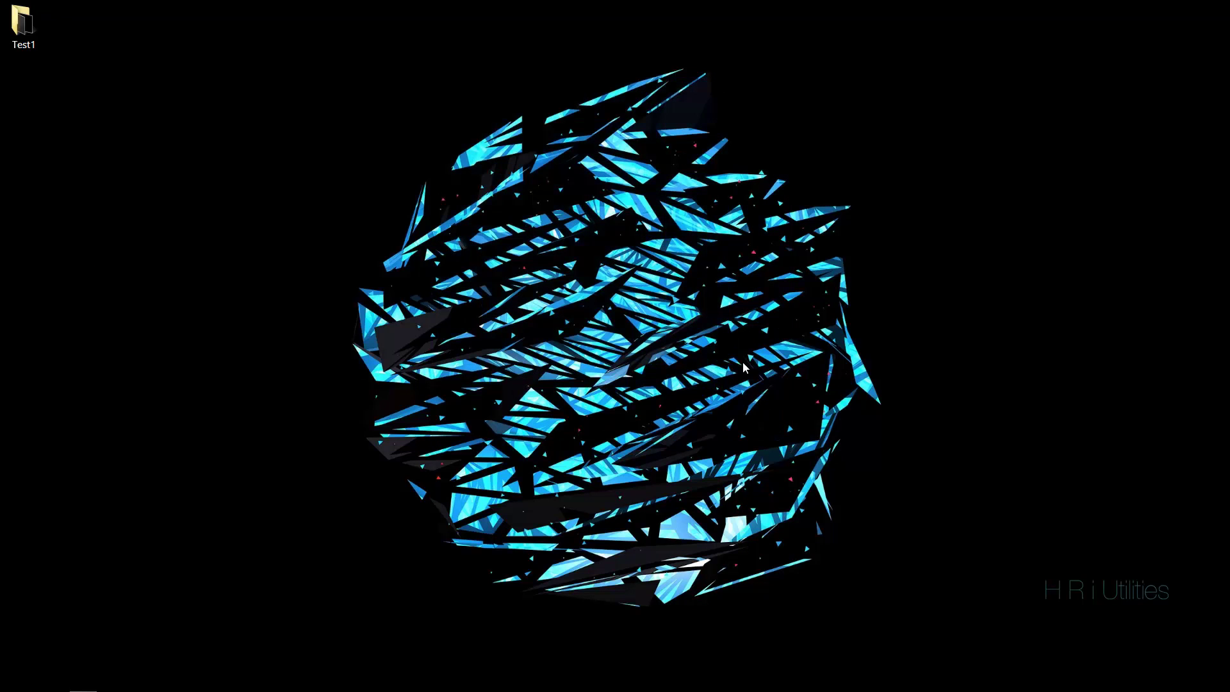
Step: Launch NVIDIA Control Panel from the desktop menu and open the custom resolution list on Change Resolution
right_click(744, 363)
left_click(796, 447)
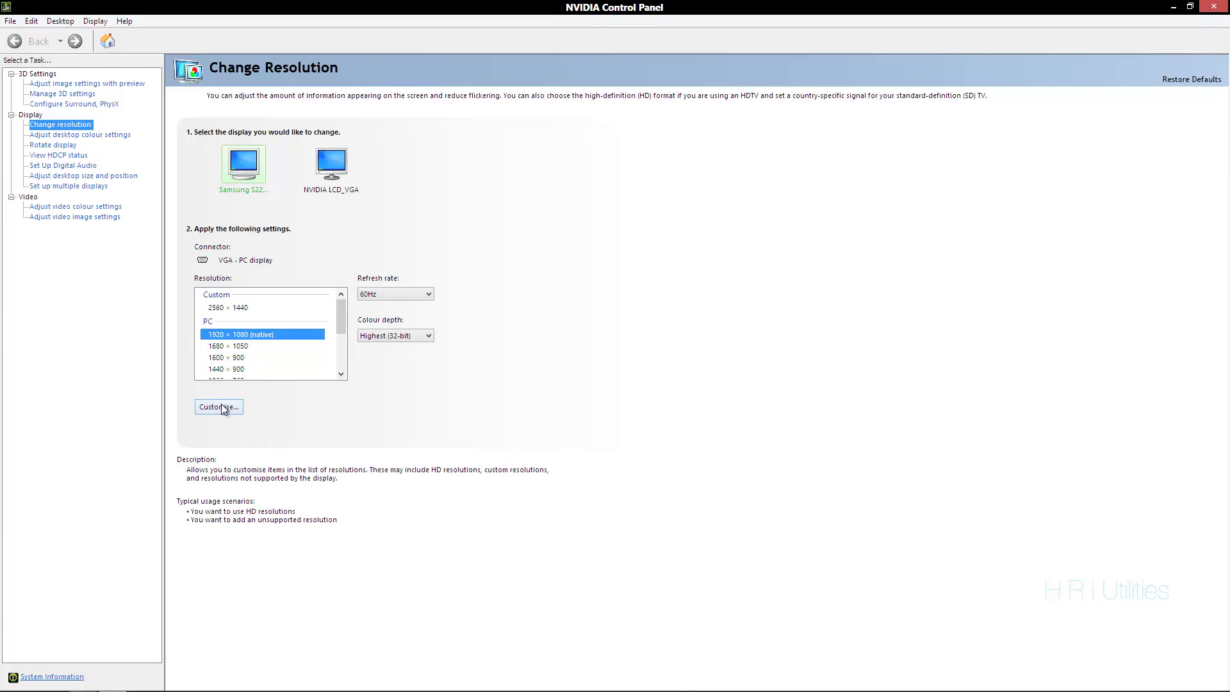
left_click(58, 125)
left_click(221, 407)
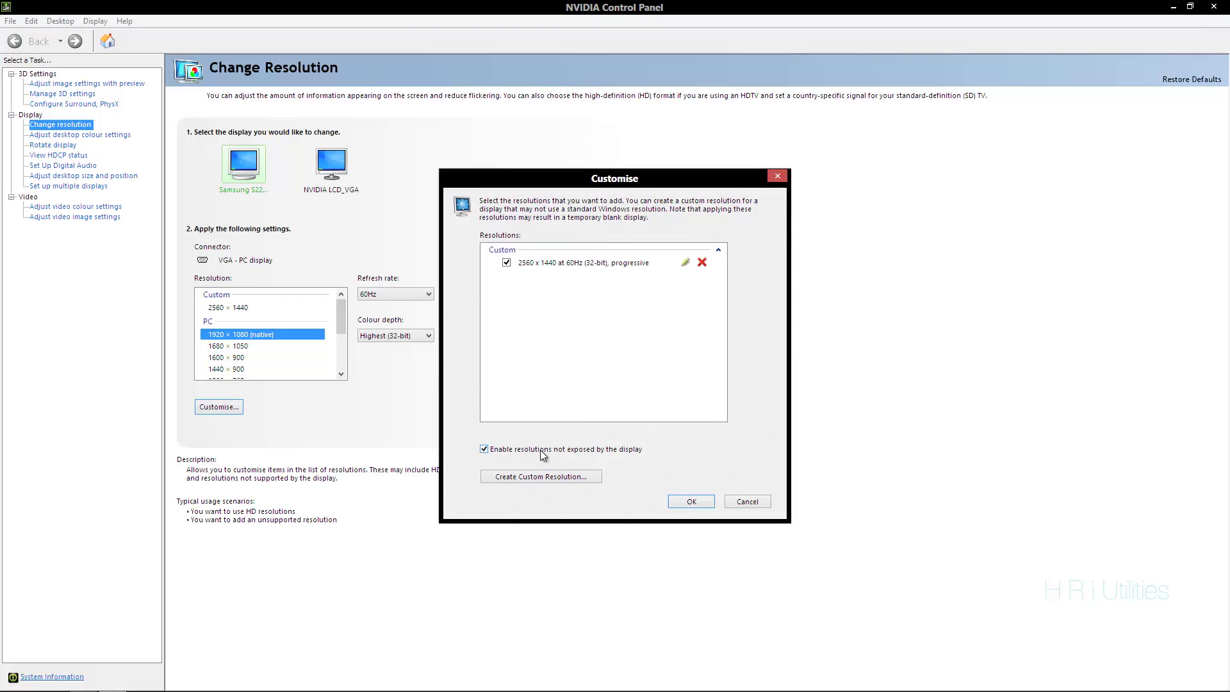
Step: Enable resolutions the display doesn't expose and begin a new custom resolution's horizontal pixels value
left_click(501, 450)
left_click(506, 477)
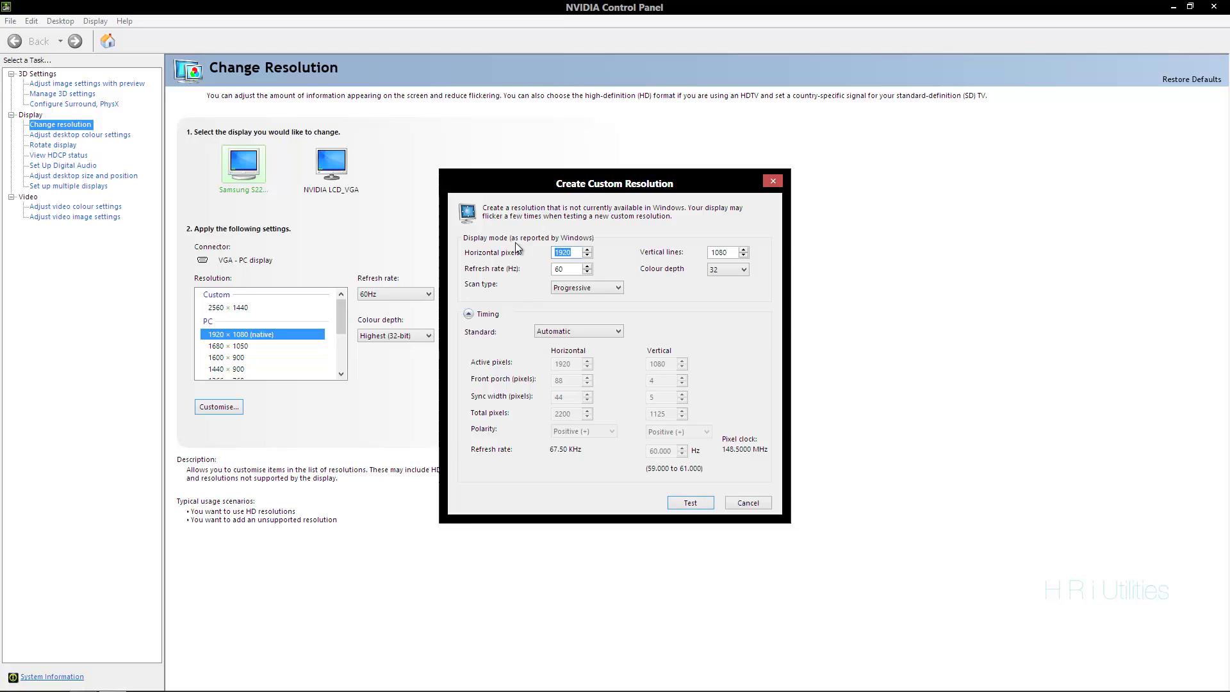
type("2560")
key("Tab")
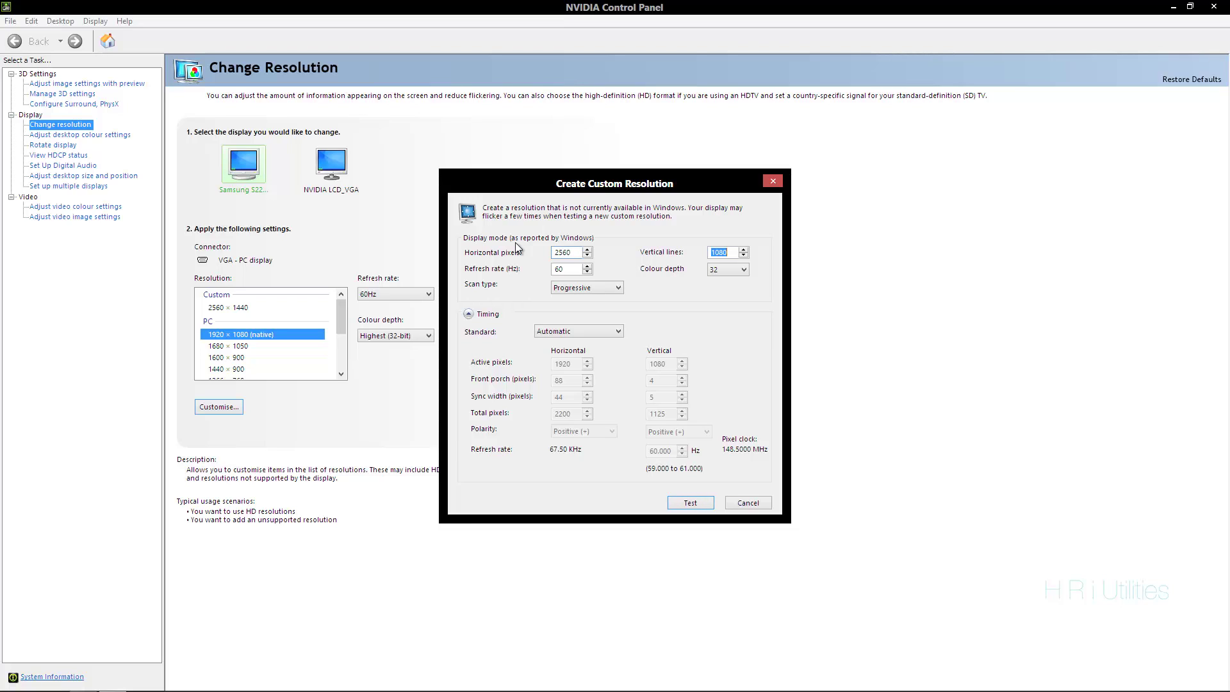
type("1440")
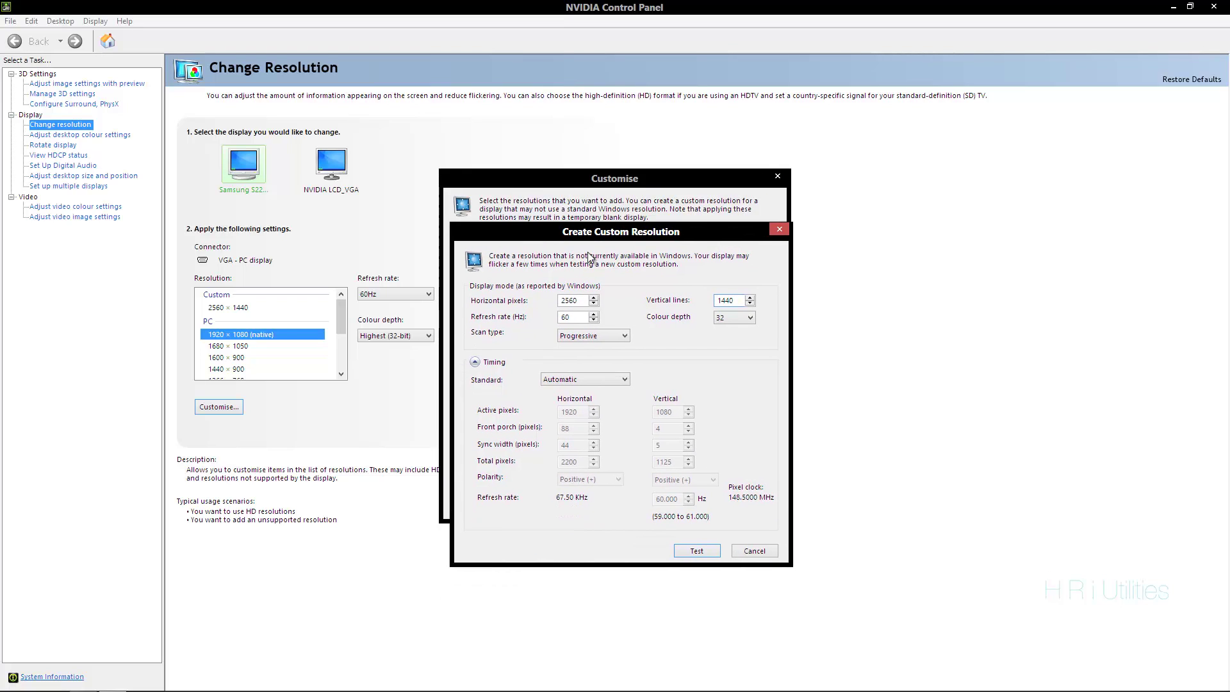
left_click_drag(579, 302, 547, 304)
type("3440")
Step: Edit the new resolution's vertical lines value, then cancel the custom resolution draft
key("Tab")
type("2160")
mouse_move(566, 233)
left_mouse_down()
mouse_move(562, 323)
mouse_move(555, 294)
left_mouse_up()
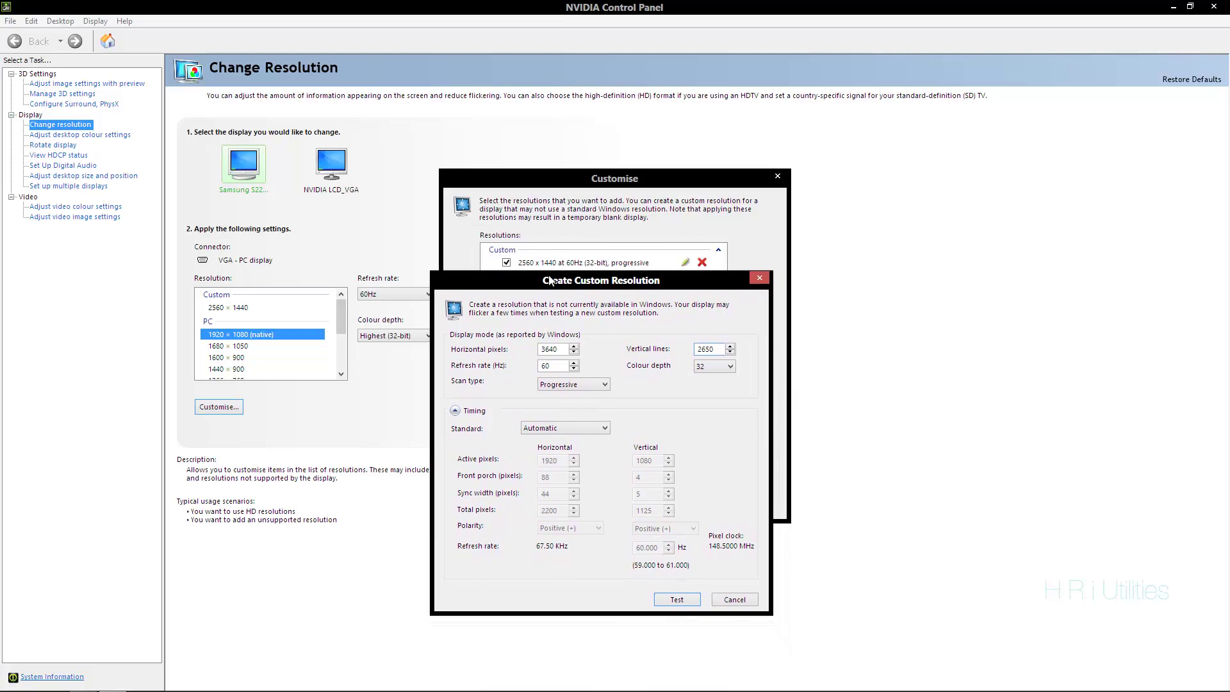
left_click(720, 360)
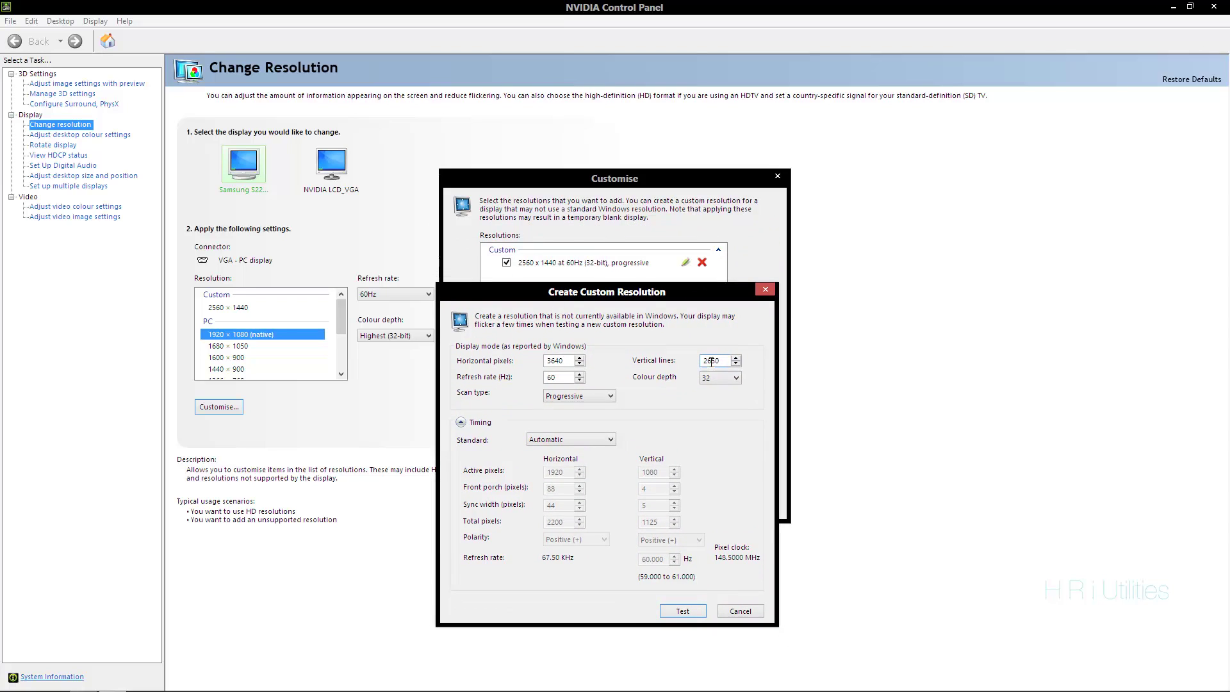
key("BackSpace")
key("BackSpace")
type("56")
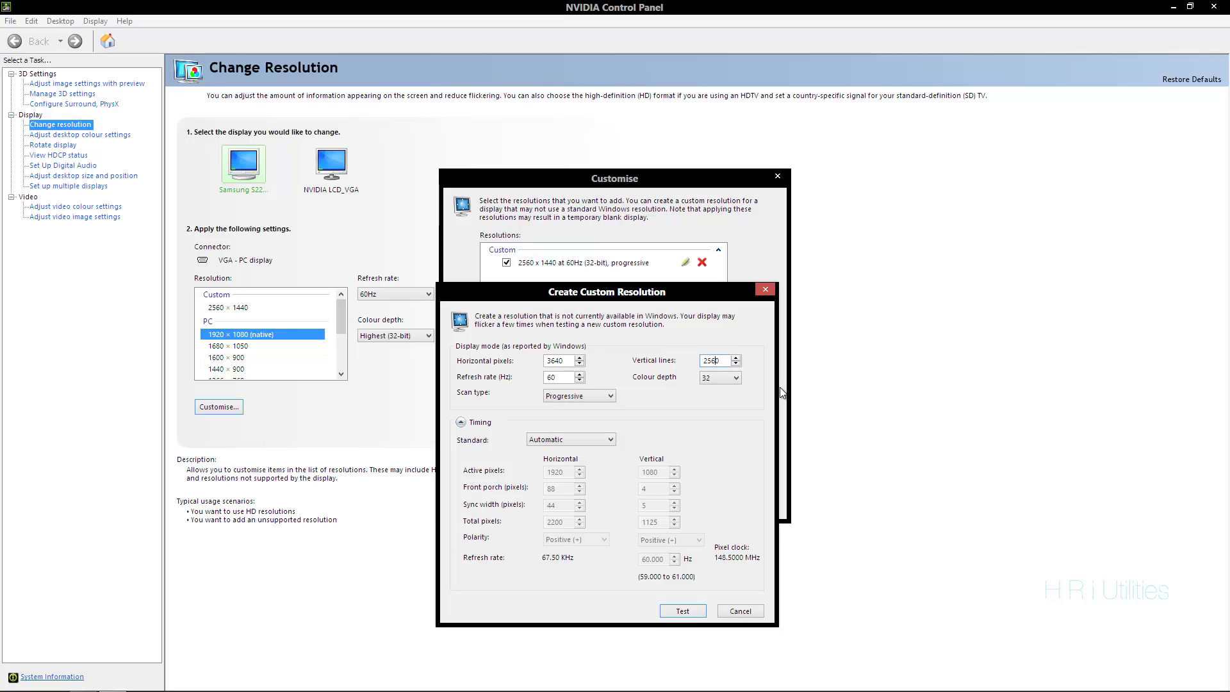
left_click(745, 614)
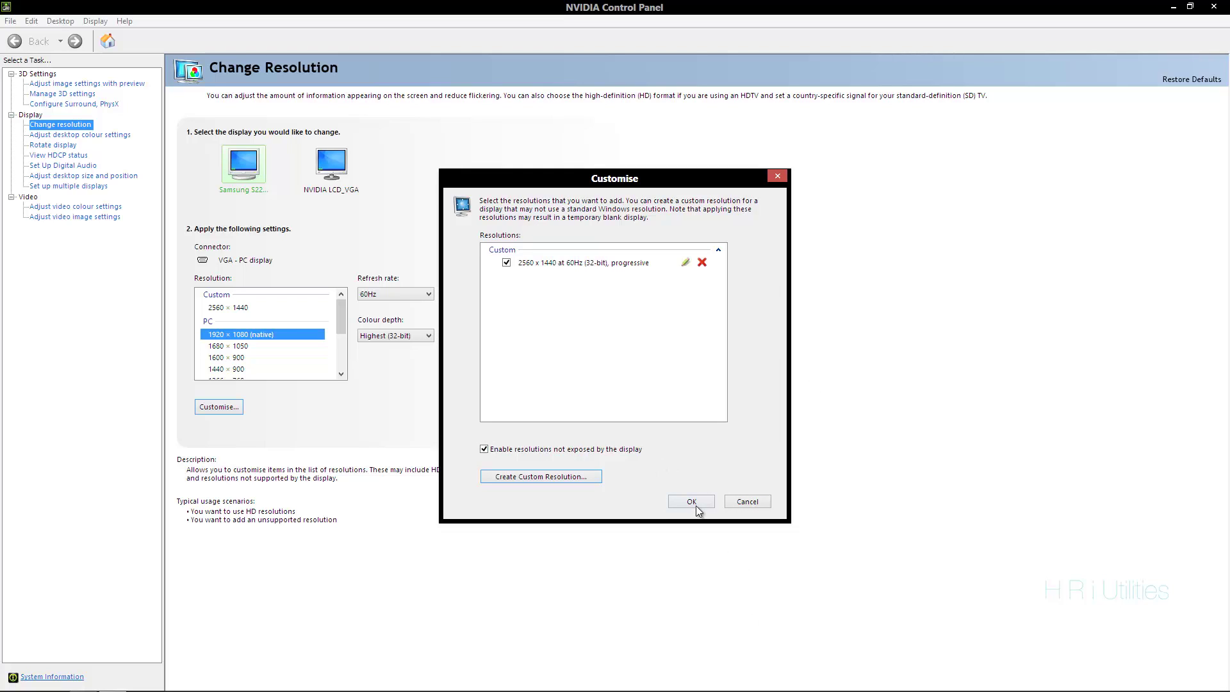
Step: Close the custom resolution list, select the custom 2560 × 1440 resolution and apply it
left_click(748, 501)
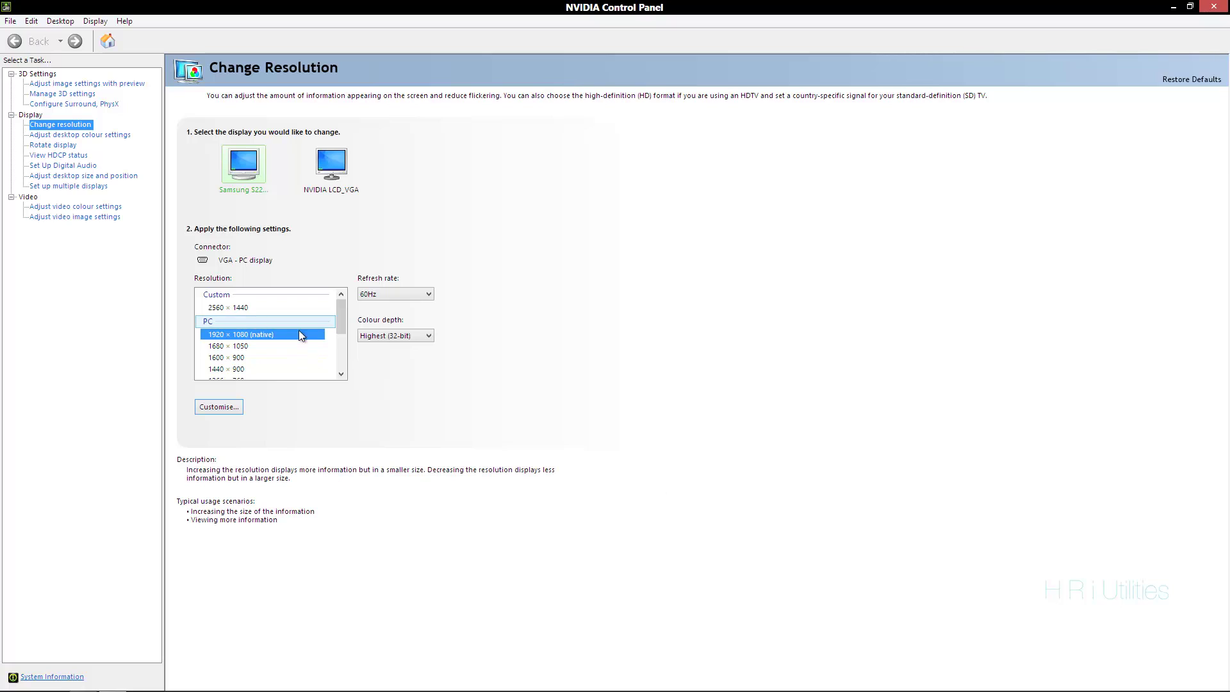
left_click(243, 306)
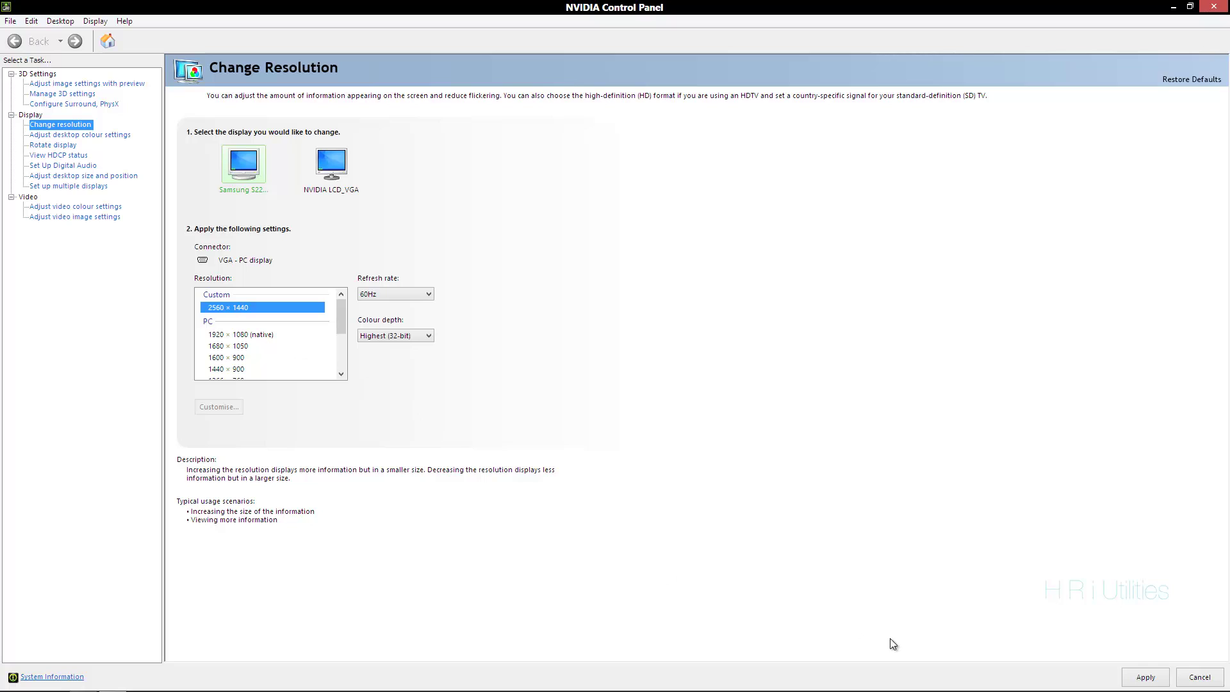
key("Return")
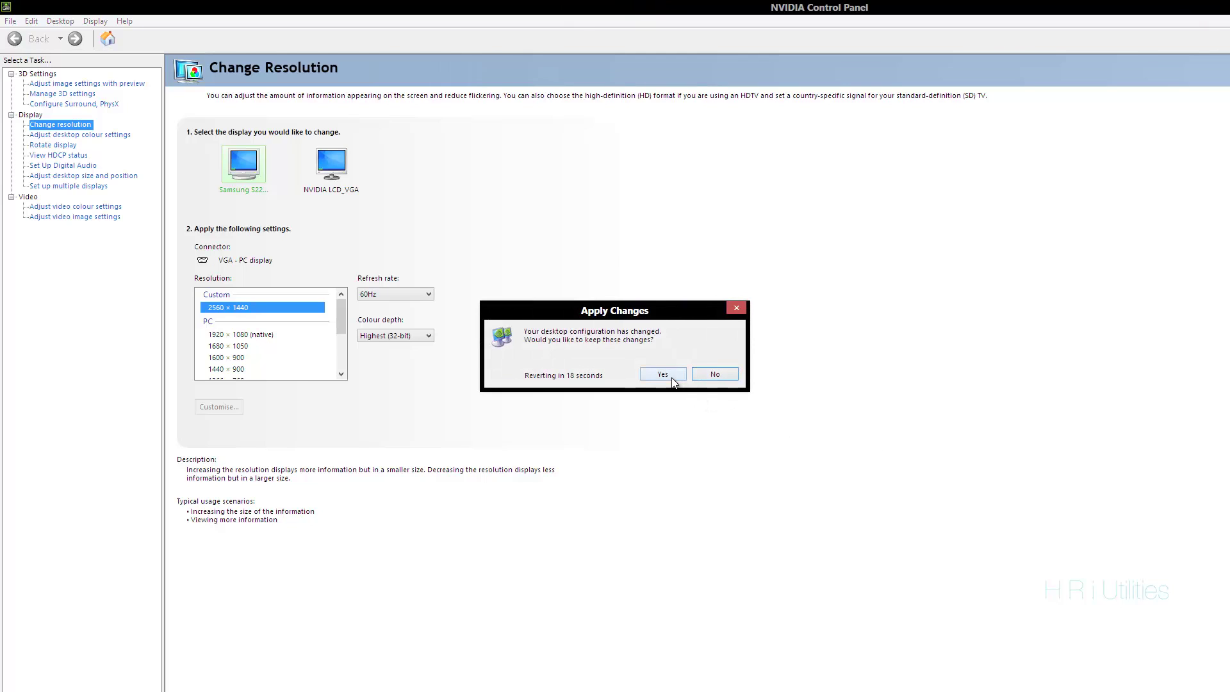
Step: Keep 2560 × 1440, then move the panel window to the upper left and enlarge it to nearly full screen
left_click(670, 375)
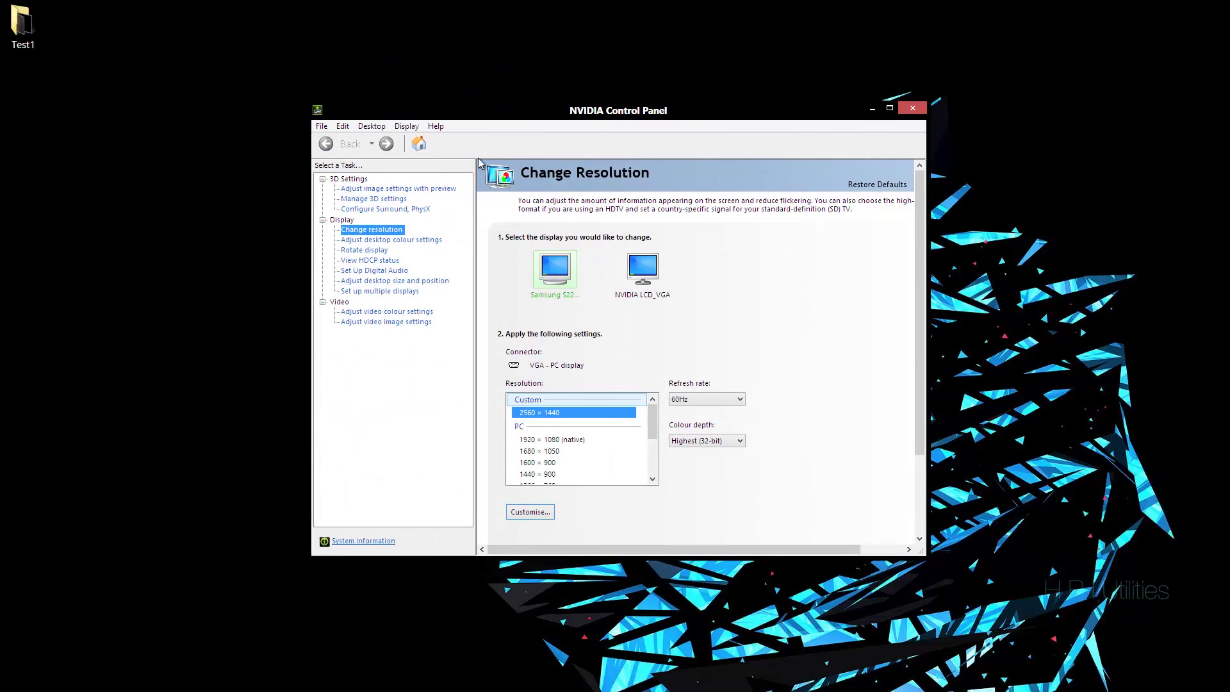
left_click_drag(620, 115, 329, 27)
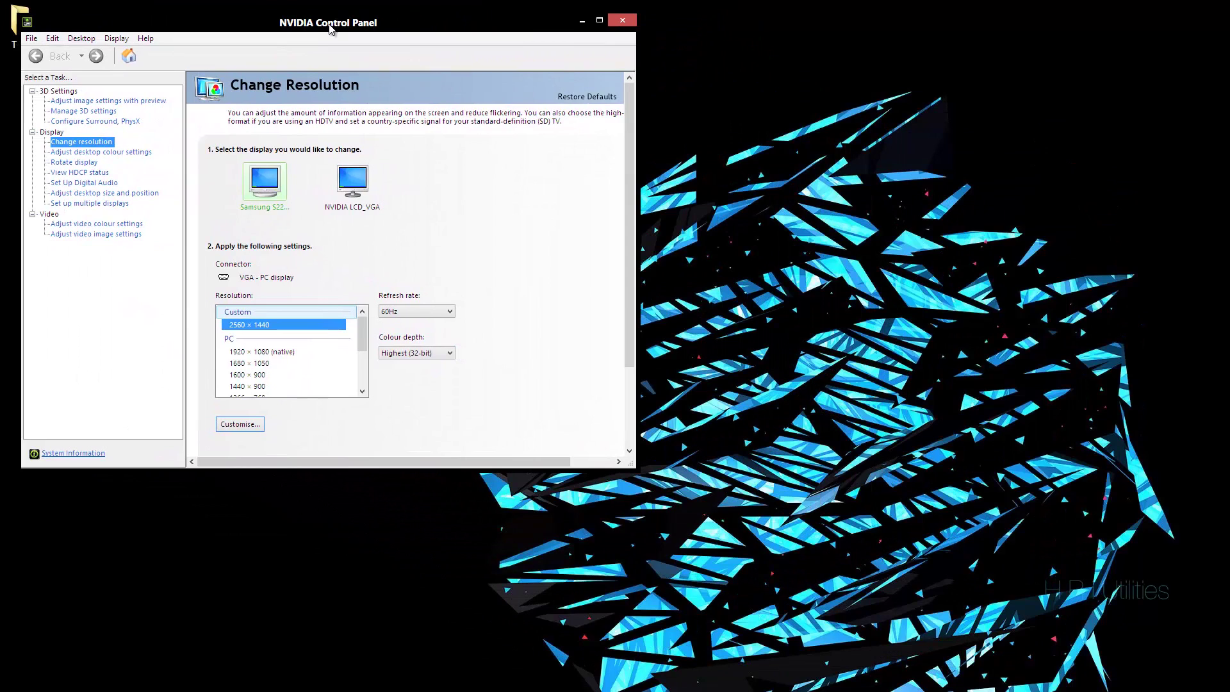
left_click_drag(634, 466, 638, 468)
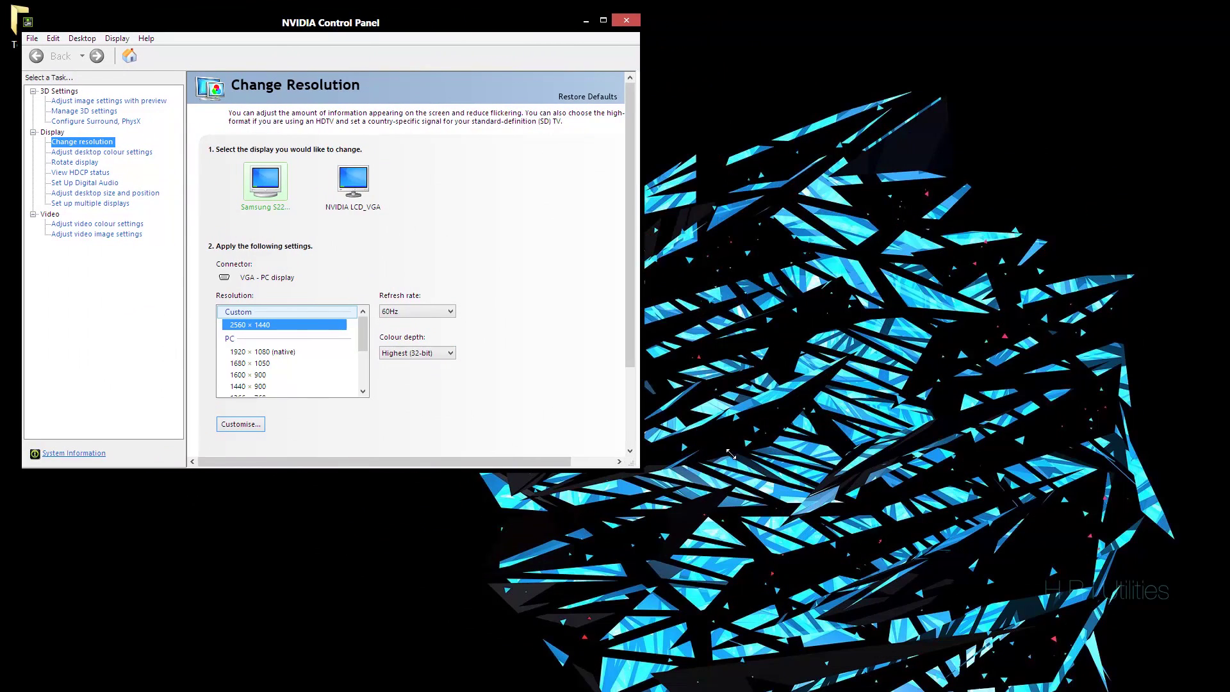
left_click_drag(729, 454, 1206, 669)
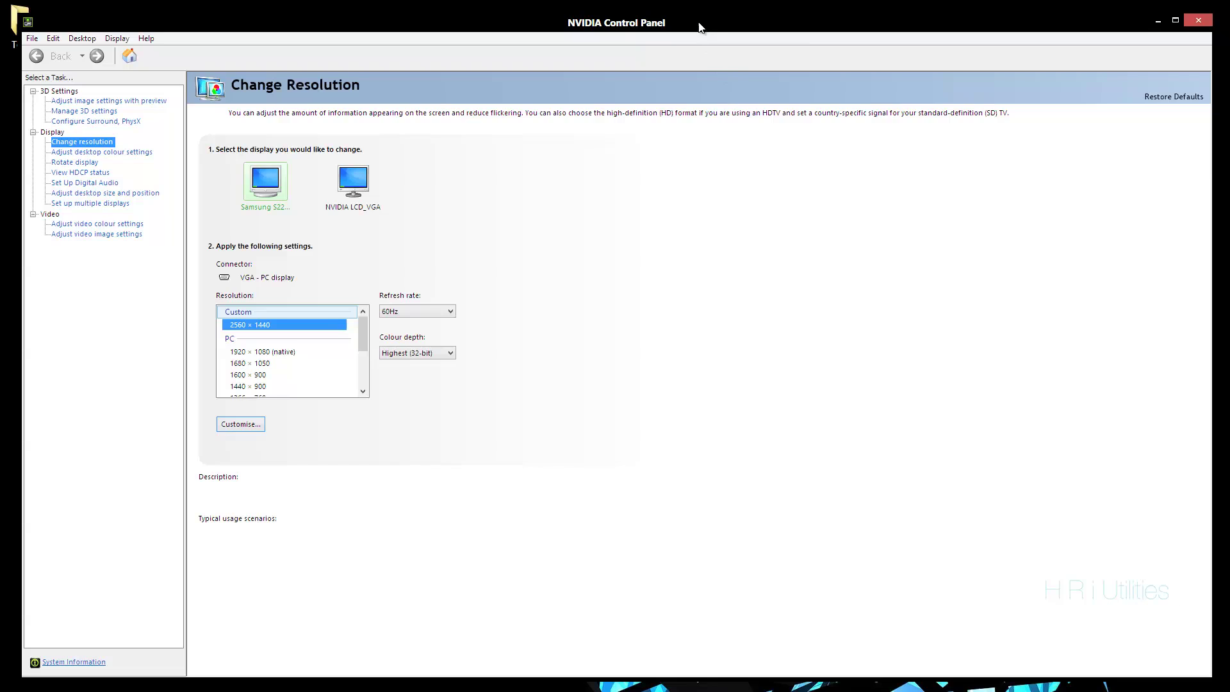
left_click_drag(683, 23, 668, 9)
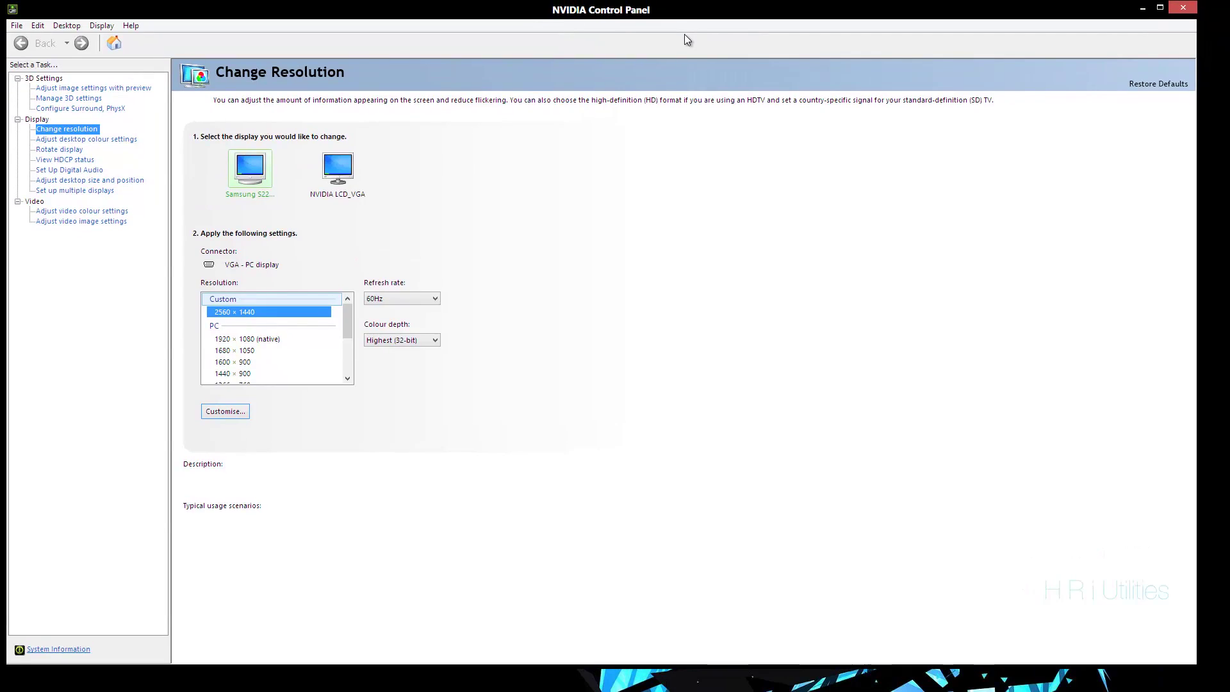